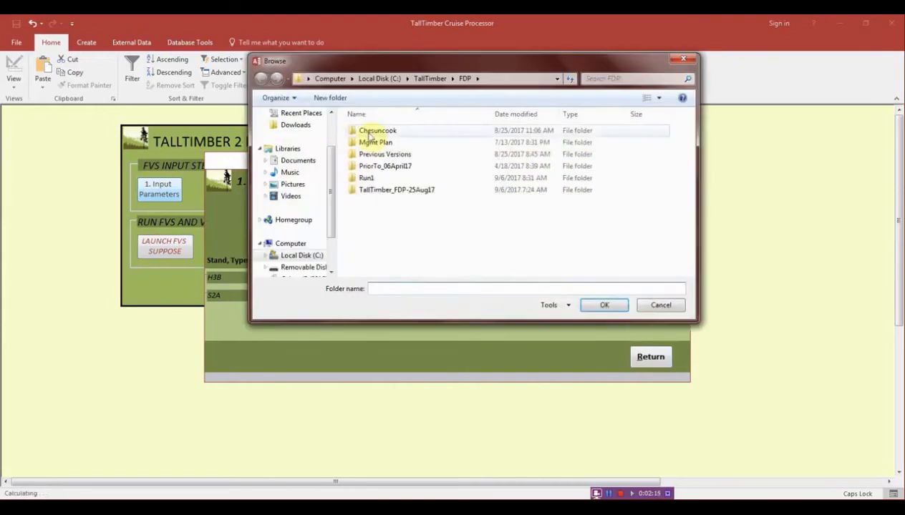
Step: Set the input files location to C:\TallTimber\FDP\Chesuncook and the simulation start year to 2017 for stands H3B and S2A
left_click(367, 131)
left_click(603, 304)
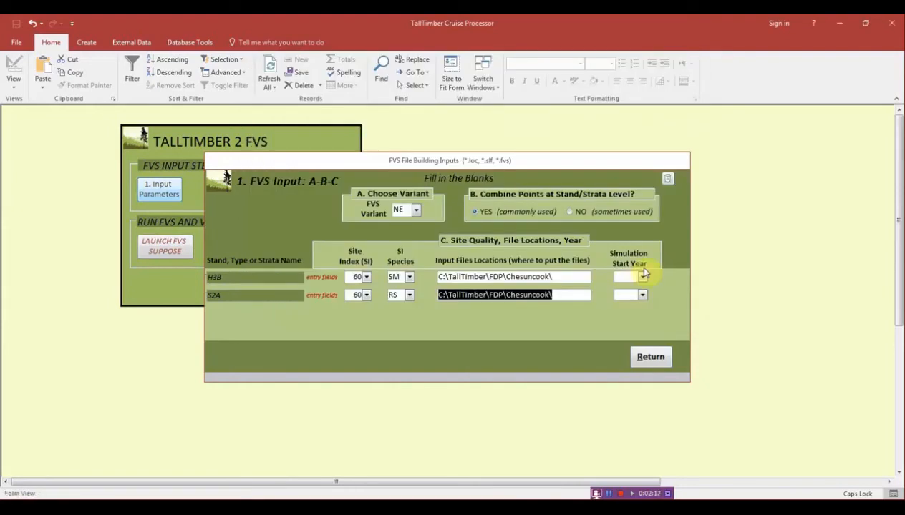
left_click(642, 278)
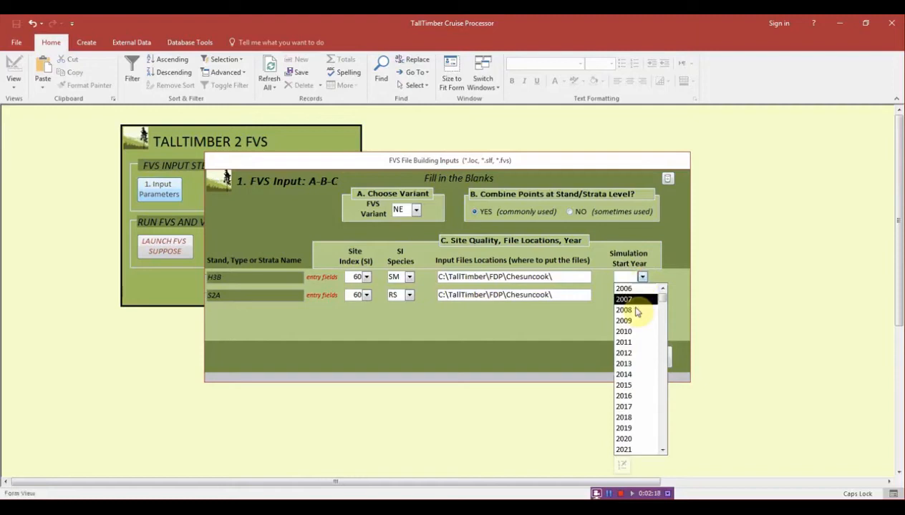
left_click(632, 405)
left_click(642, 295)
left_click(633, 422)
left_click(659, 363)
Step: Review the FVS file precheck for the stand list paths, sample units and variant of each stand
left_click(239, 191)
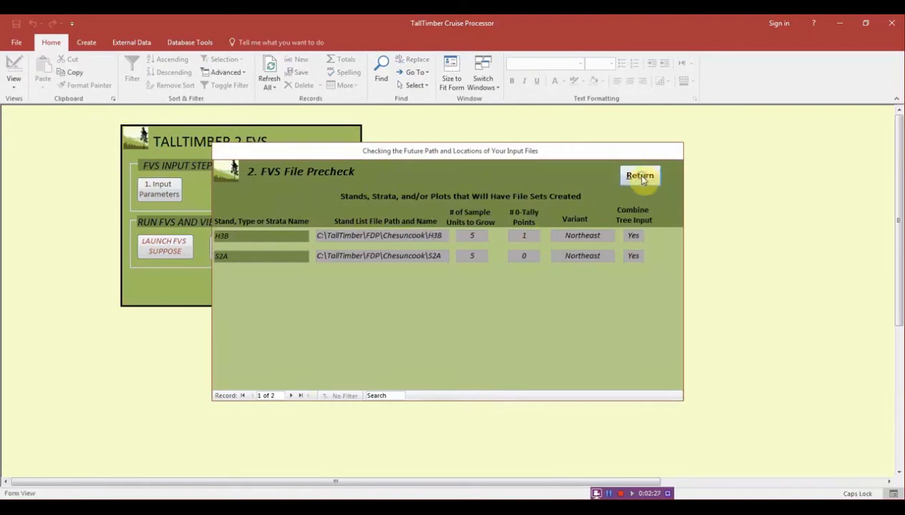
left_click(639, 175)
Step: Build the Suppose location, stand list and tree input files, overwriting the existing ones
left_click(324, 195)
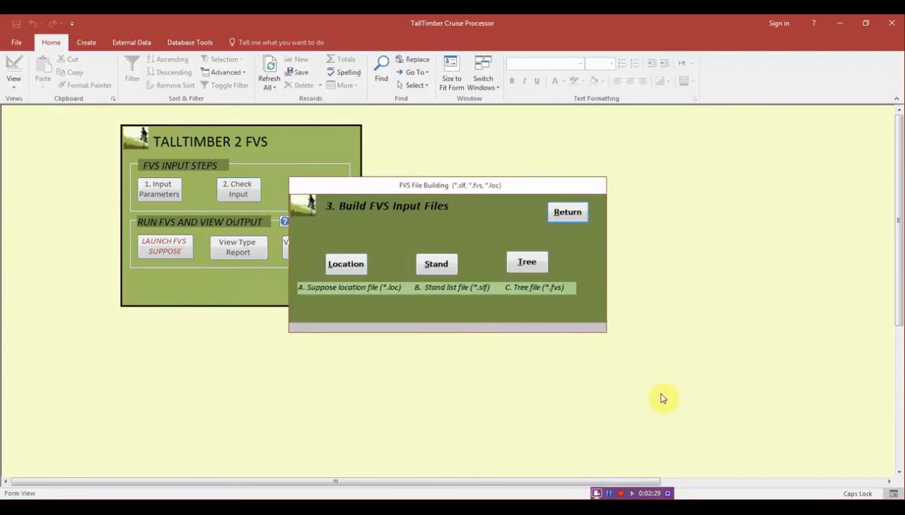
left_click_drag(388, 191, 515, 177)
left_click(454, 257)
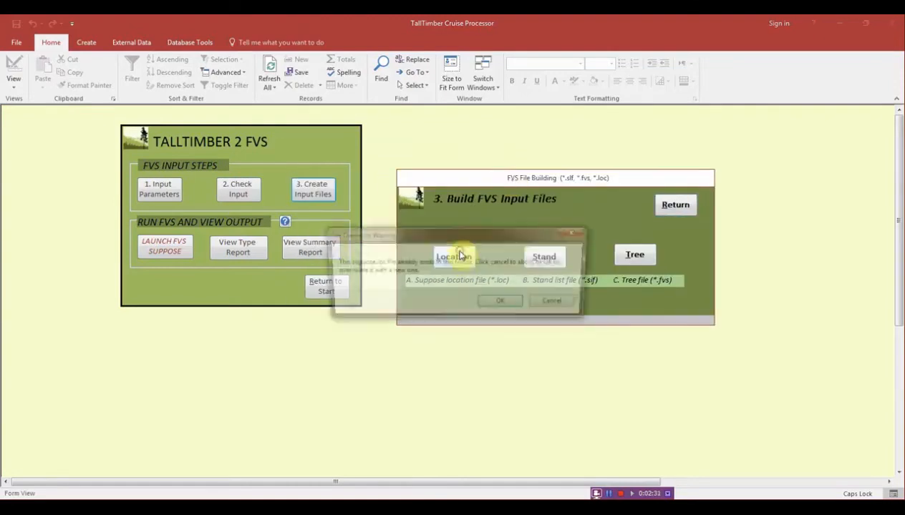
left_click(501, 305)
left_click(546, 258)
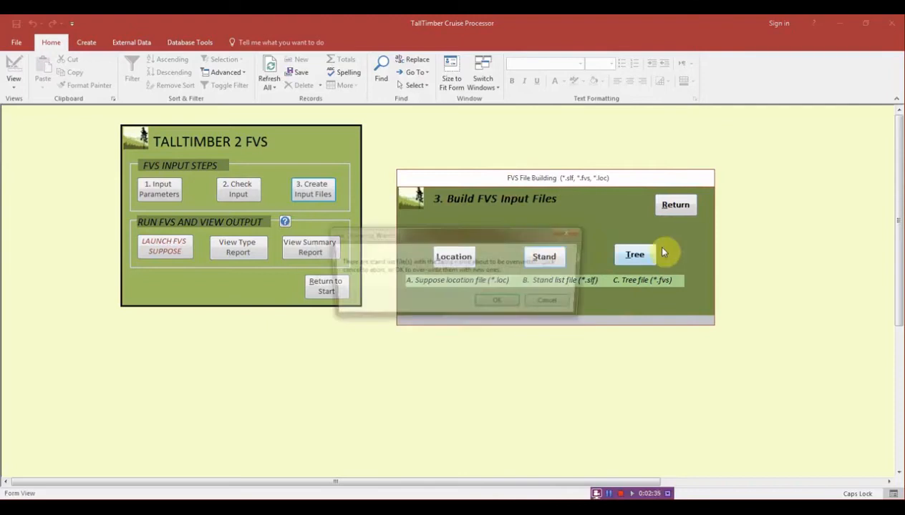
left_click(501, 304)
left_click(635, 254)
left_click(501, 304)
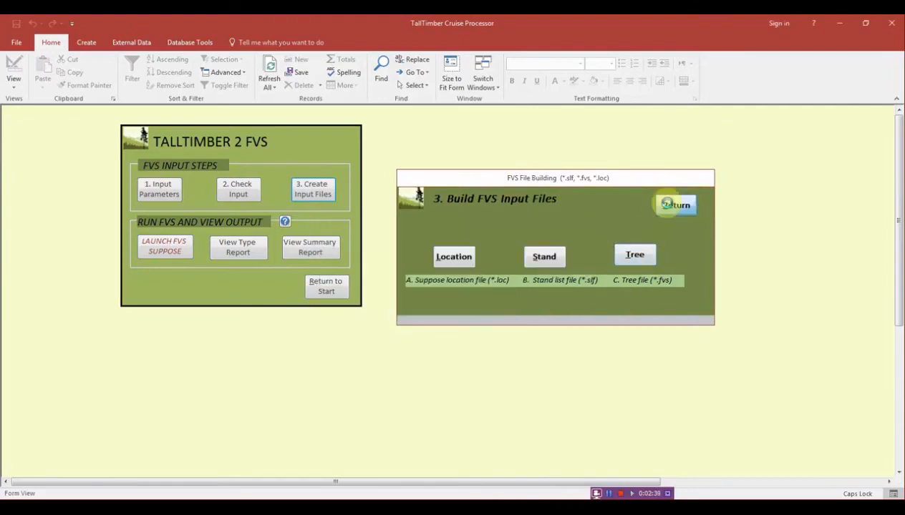
left_click(667, 206)
Step: Launch FVS Suppose from the TallTimber 2 FVS form and allow suppose.exe to open
left_click(191, 253)
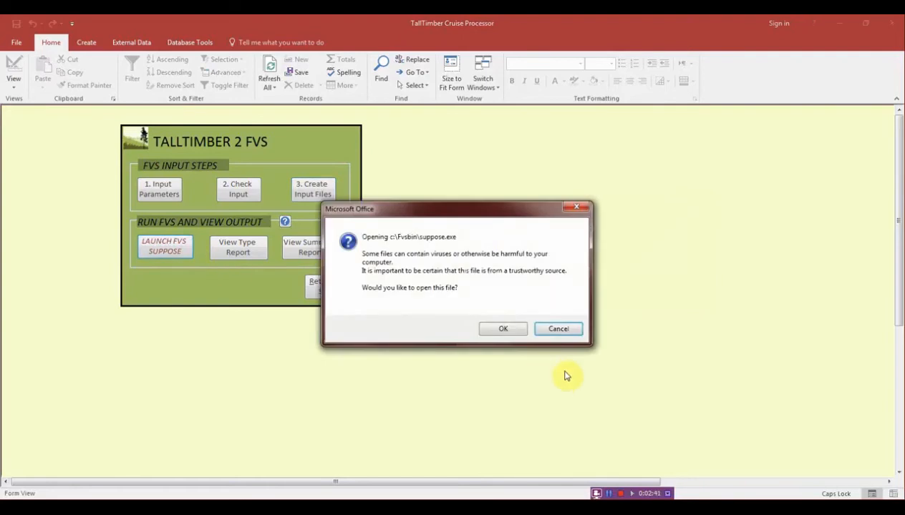
left_click_drag(502, 212, 560, 163)
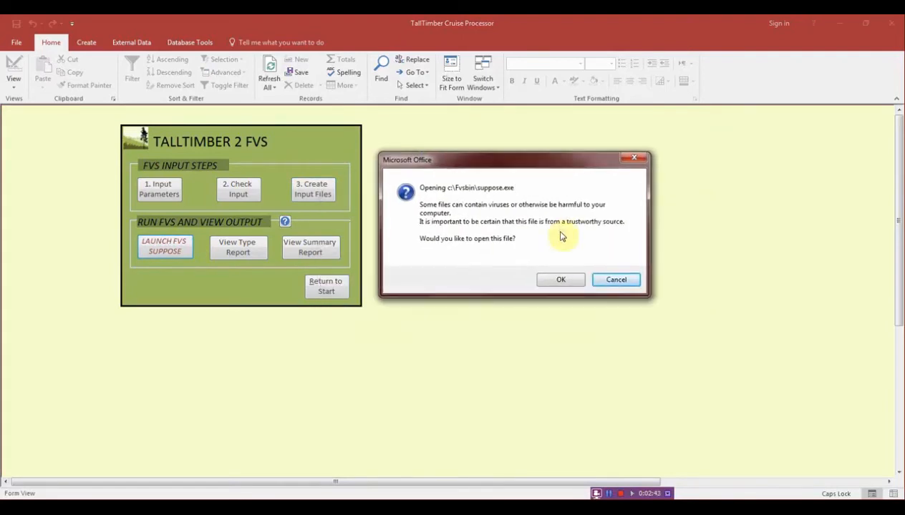
left_click(559, 279)
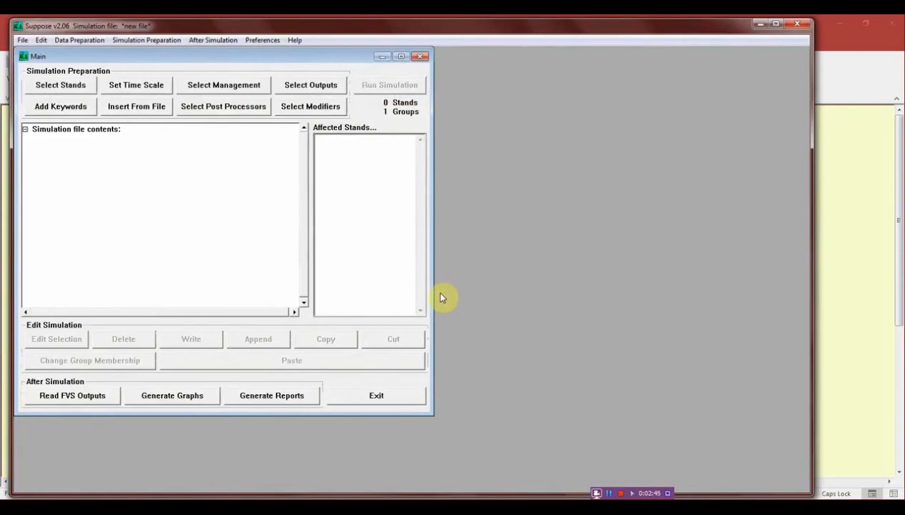
left_click(302, 249)
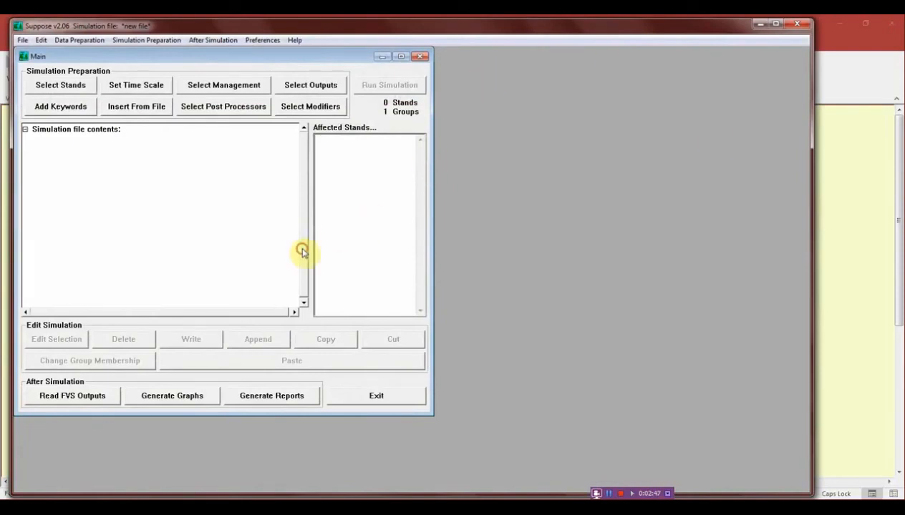
Step: Start selecting stands and open the suppose locations file from the Chesuncook folder
left_click(70, 92)
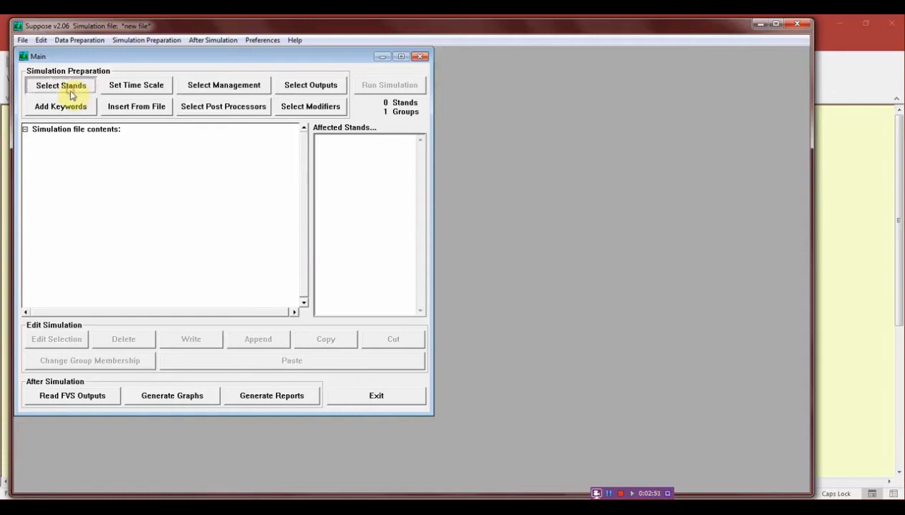
left_click(536, 255)
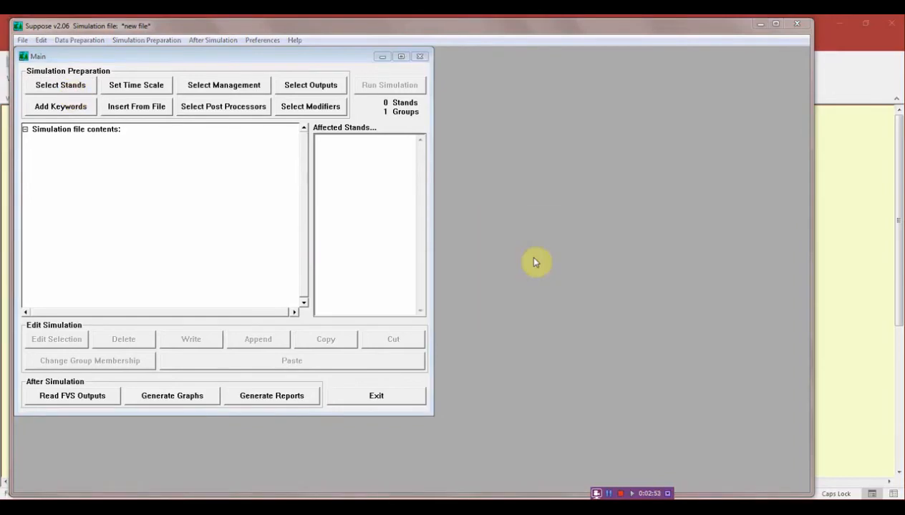
left_click_drag(337, 115, 573, 102)
double_click(432, 172)
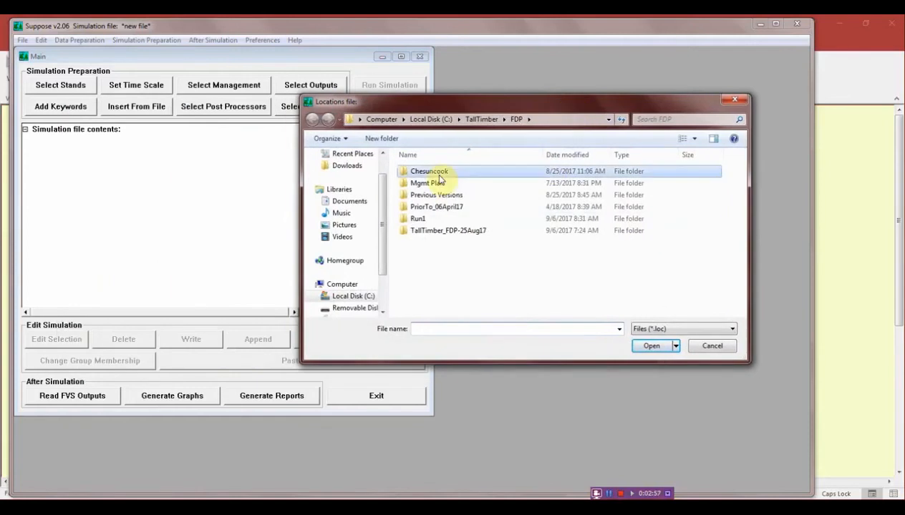
left_click(438, 173)
left_click(651, 346)
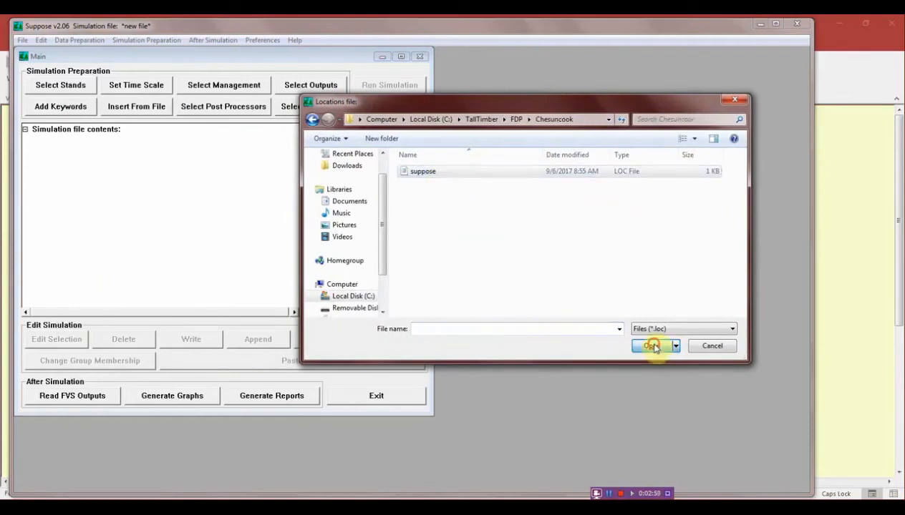
Step: Add stand H3B from location H3B and the !StandsInNoDefinedGroup group to the simulation
left_click(462, 85)
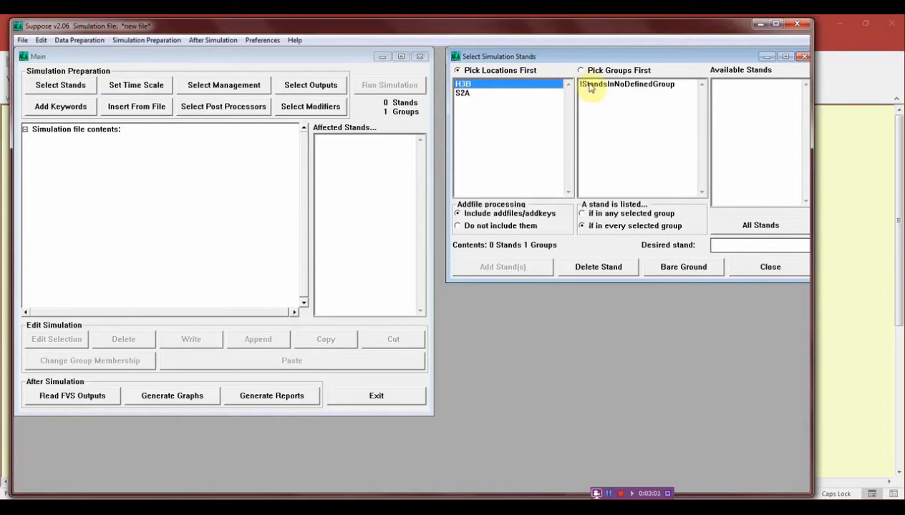
left_click(630, 84)
left_click(720, 84)
left_click(539, 263)
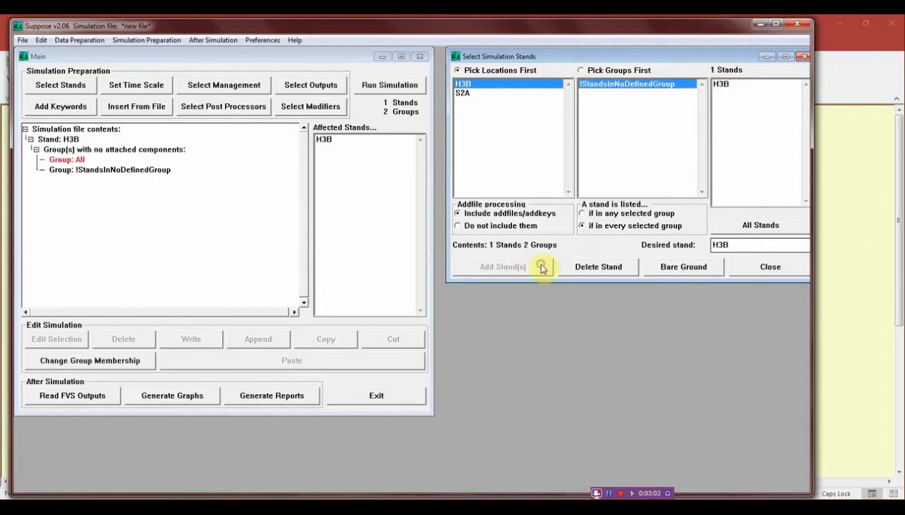
Step: Set the common cycle length of the simulation time scale to 5 years
left_click(139, 87)
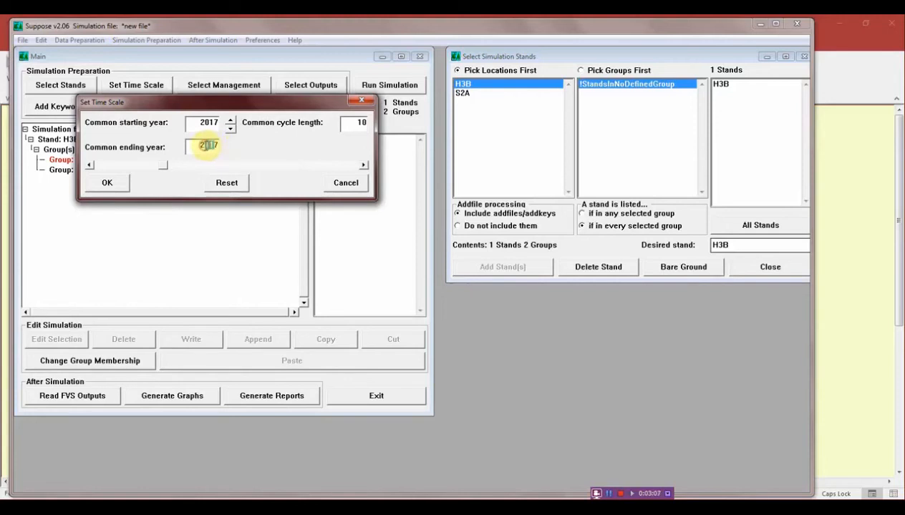
left_click(357, 126)
left_click_drag(358, 123, 371, 125)
type("5")
left_click(121, 184)
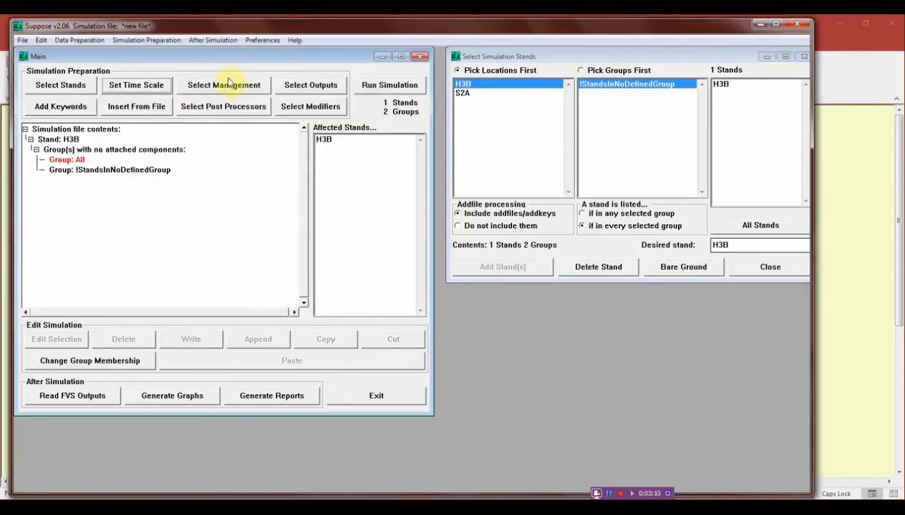
Step: Choose the DSNOut keyword of the Database Extension and open its settings
left_click(81, 107)
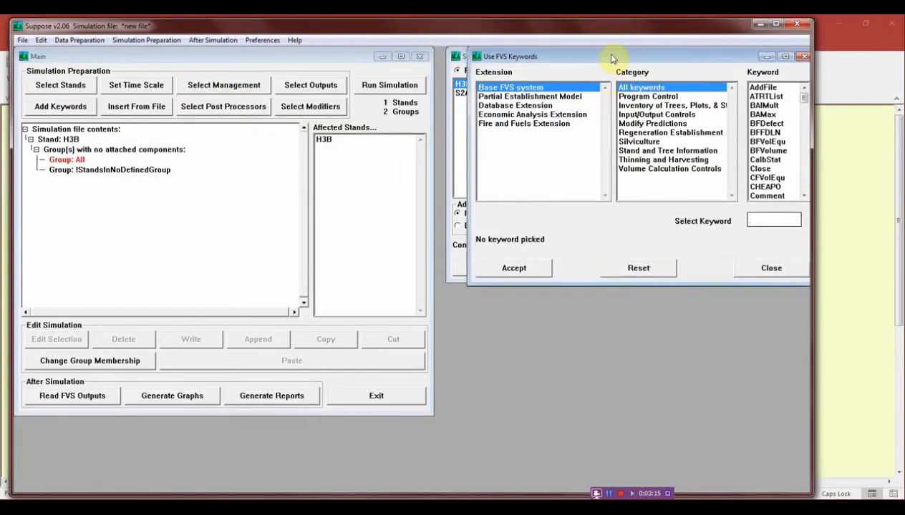
left_click_drag(574, 58, 502, 81)
left_click(451, 129)
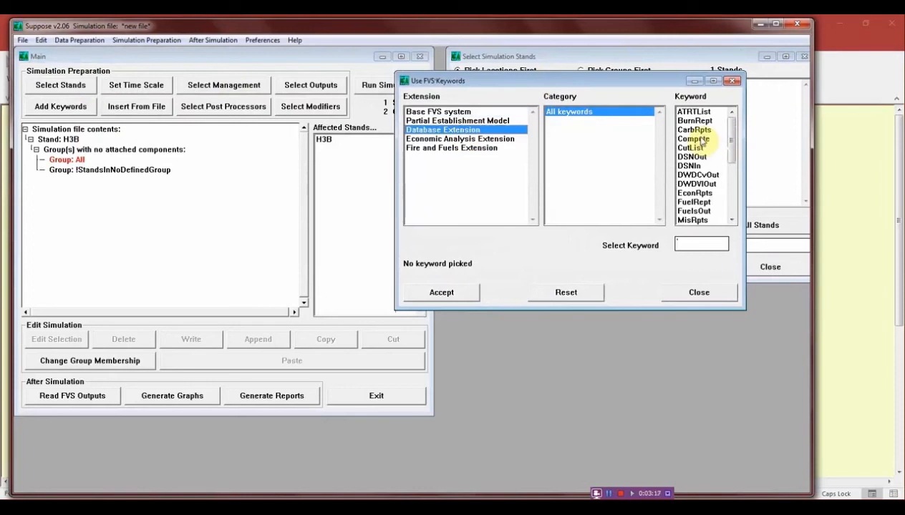
scroll(734, 146, "down", 2)
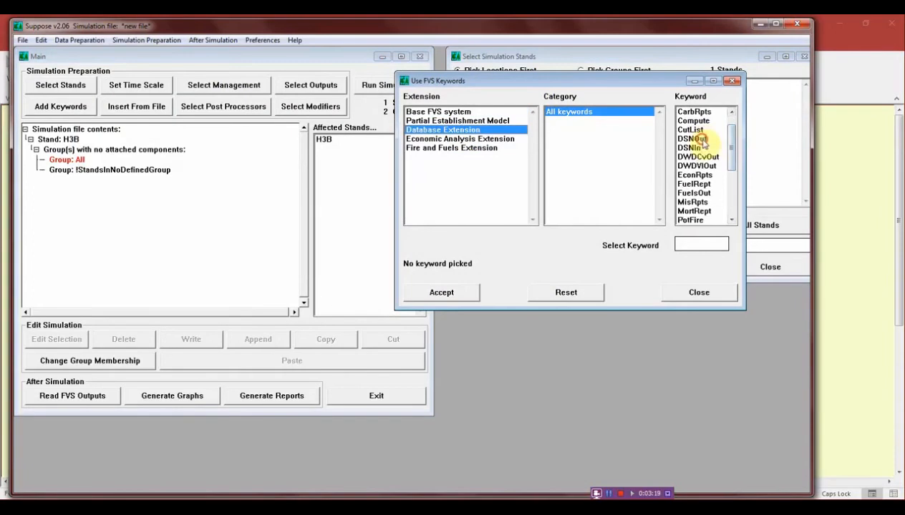
left_click(703, 143)
left_click(452, 290)
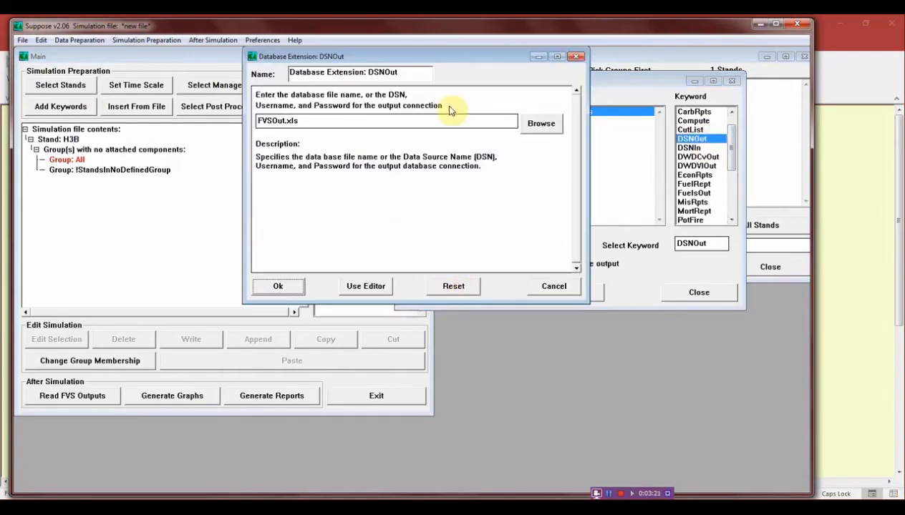
Step: Set the DSNOut output database to FVSOut.mdb in C:\TallTimber\FDP and add the keyword to the simulation
left_click(541, 123)
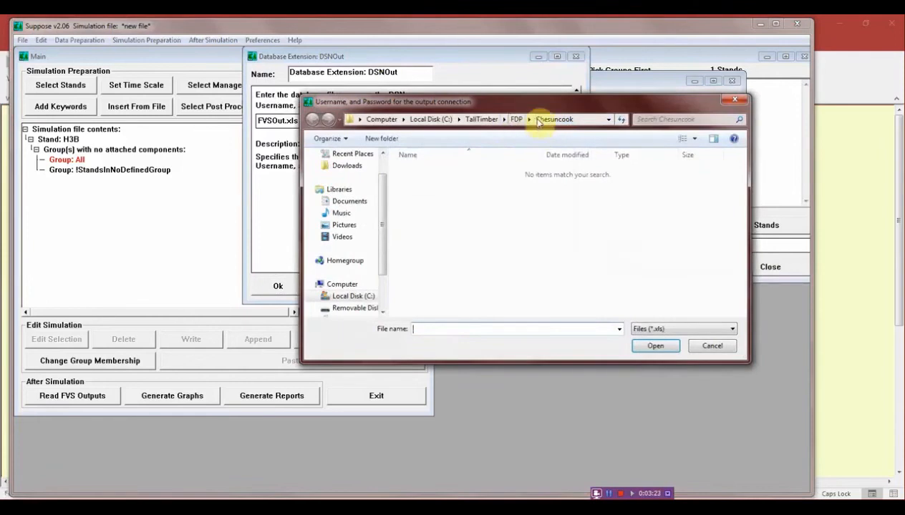
left_click(515, 119)
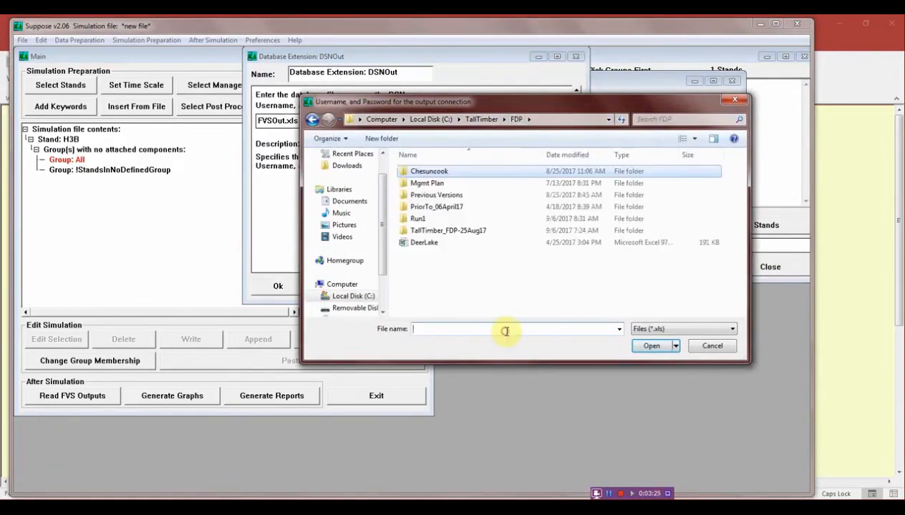
type("FS")
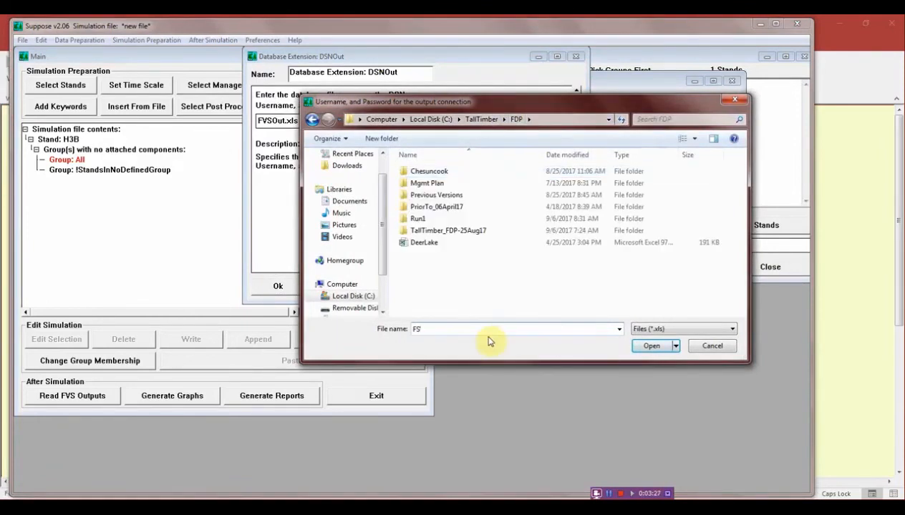
key("BackSpace")
type("V")
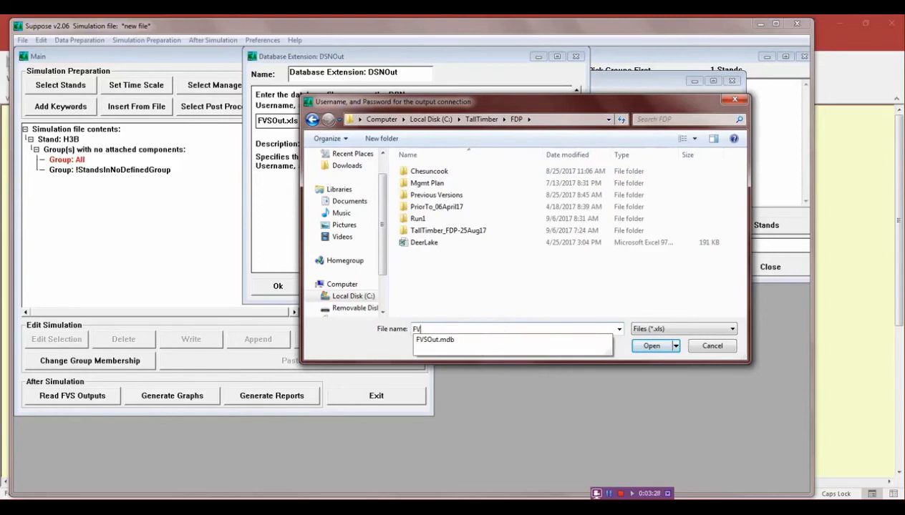
left_click(438, 349)
left_click(651, 346)
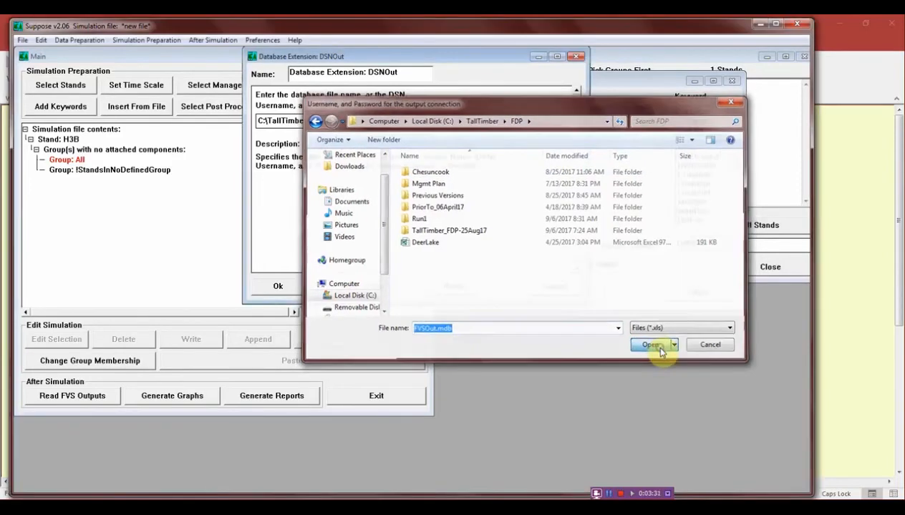
left_click(273, 287)
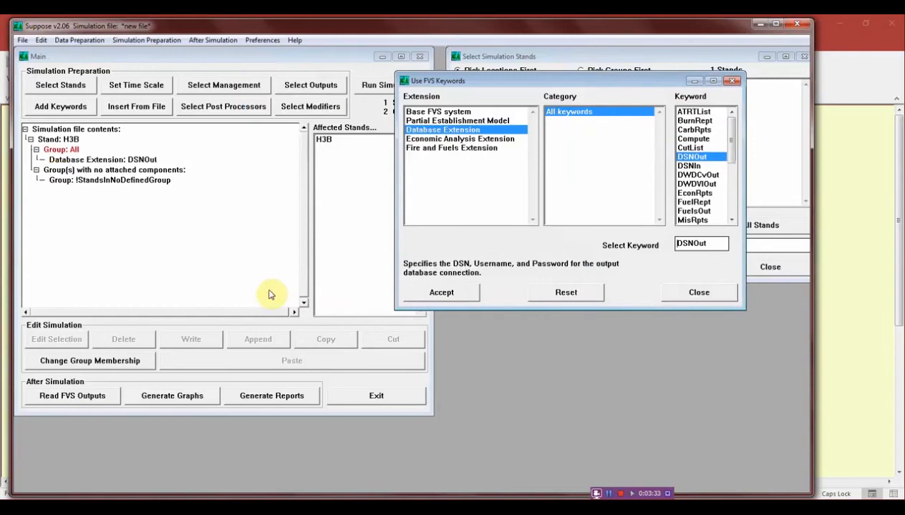
Step: Add the Database Extension's Summary keyword to build the FVS_Summary table, and finish adding keywords
scroll(731, 167, "down", 3)
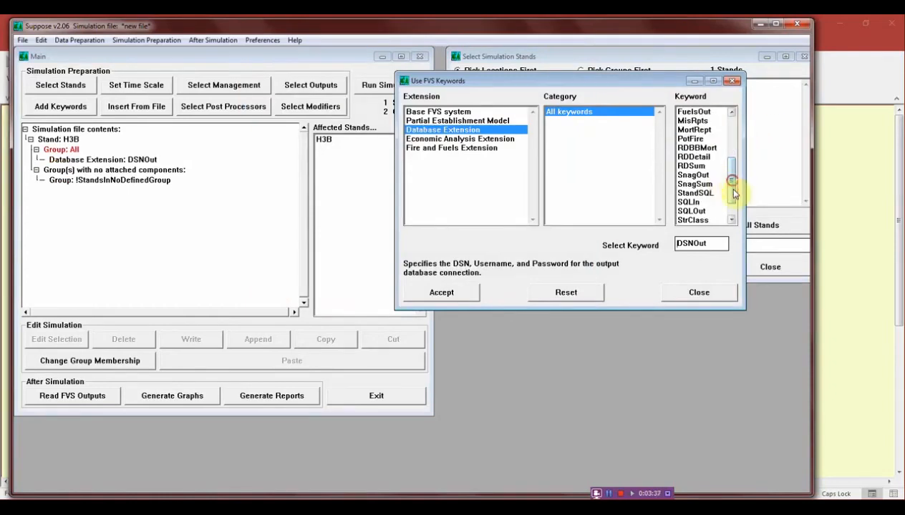
scroll(732, 184, "down", 1)
double_click(716, 202)
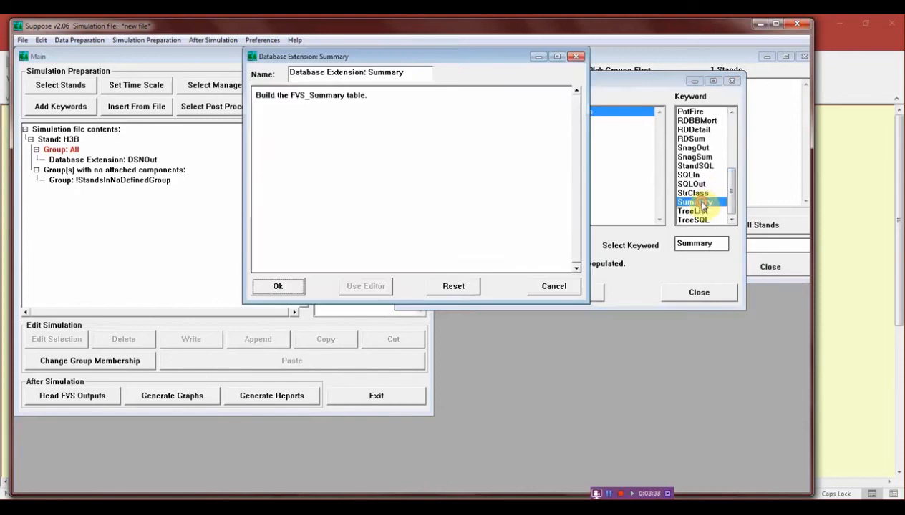
left_click(279, 286)
left_click(684, 294)
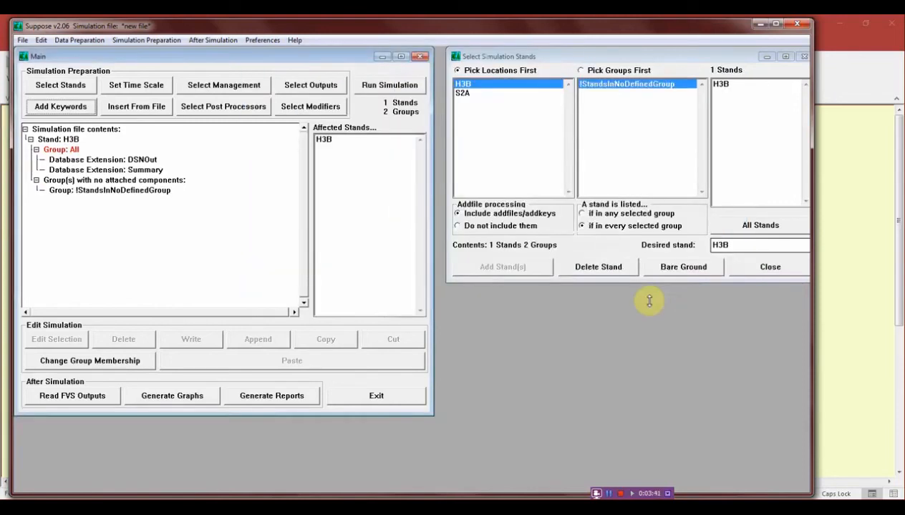
Step: Initiate the simulation run and save the simulation file as h3b in the Chesuncook folder
left_click(381, 86)
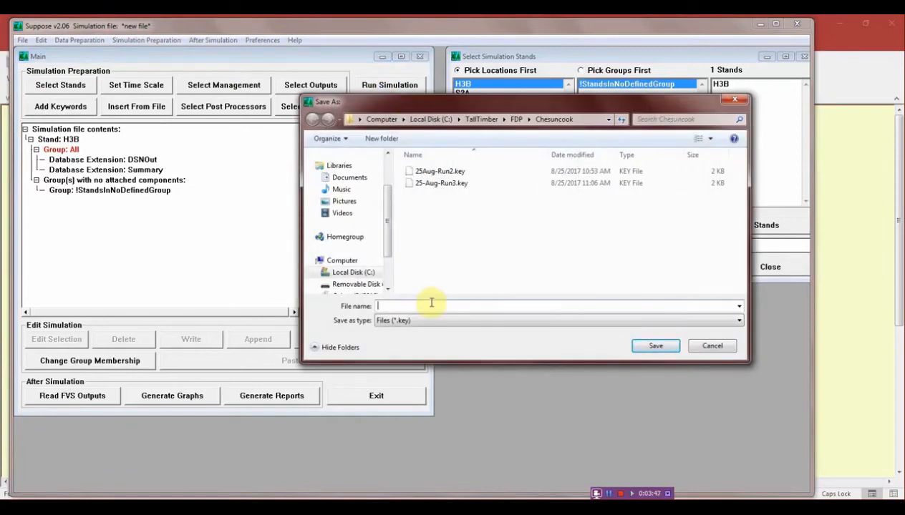
type("h3")
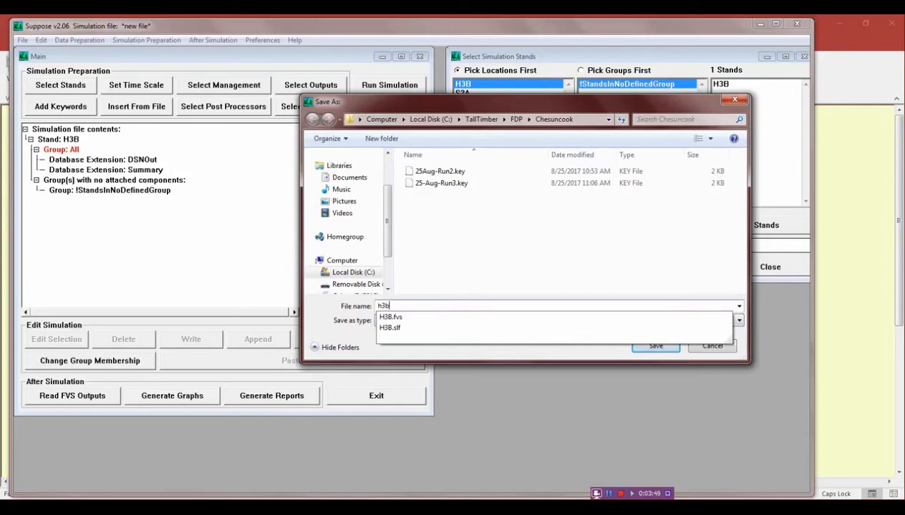
type("b")
key("Return")
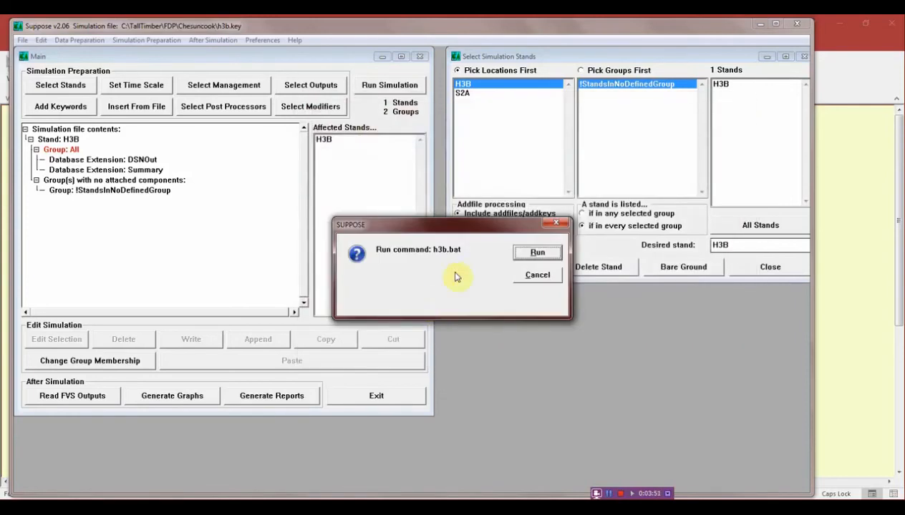
Step: Run the h3b simulation and delete stand H3B from the simulation contents
left_click(539, 255)
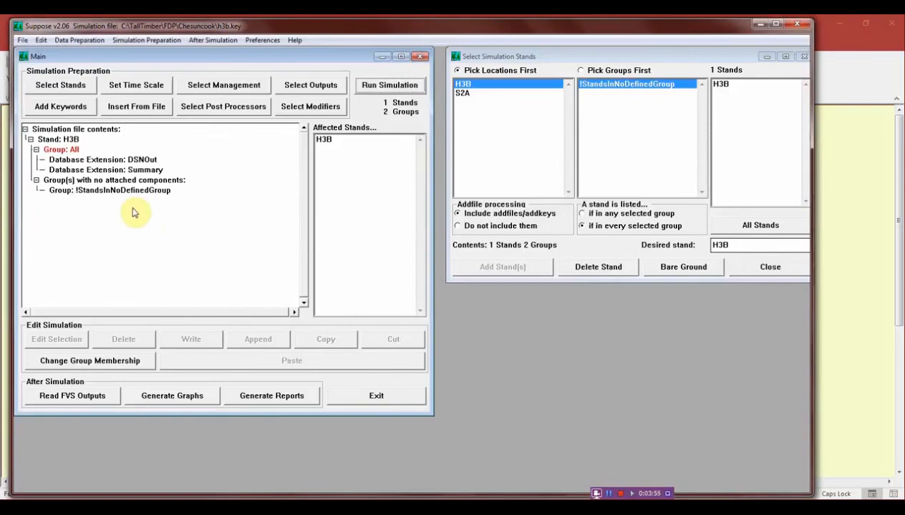
left_click(328, 140)
left_click(123, 340)
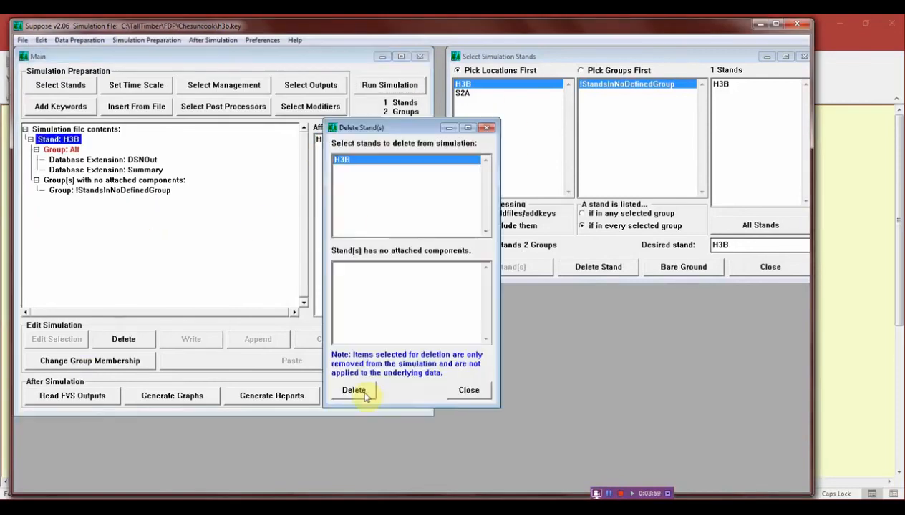
left_click(356, 390)
left_click(469, 390)
Step: Add stand S2A to the simulation and accept a time scale of 2017 to 2047 with a common cycle length of 5
left_click(464, 94)
left_click(601, 85)
double_click(719, 85)
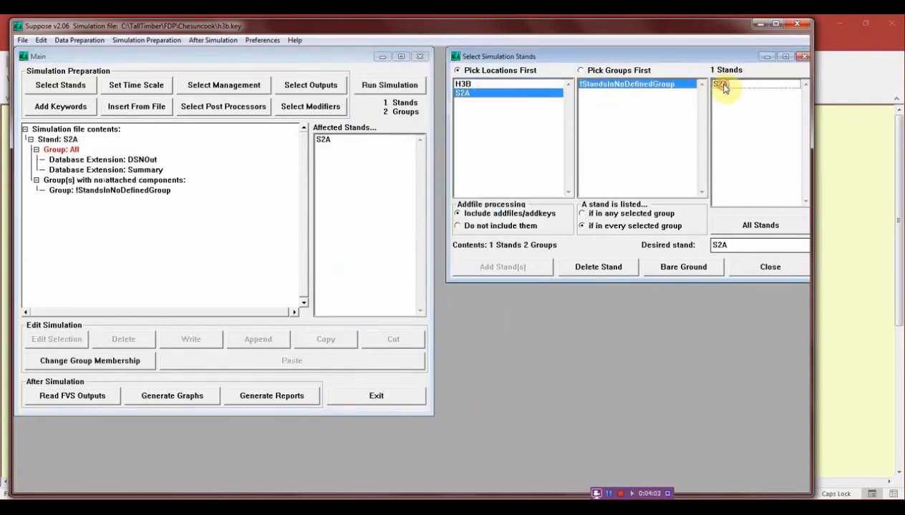
left_click(146, 85)
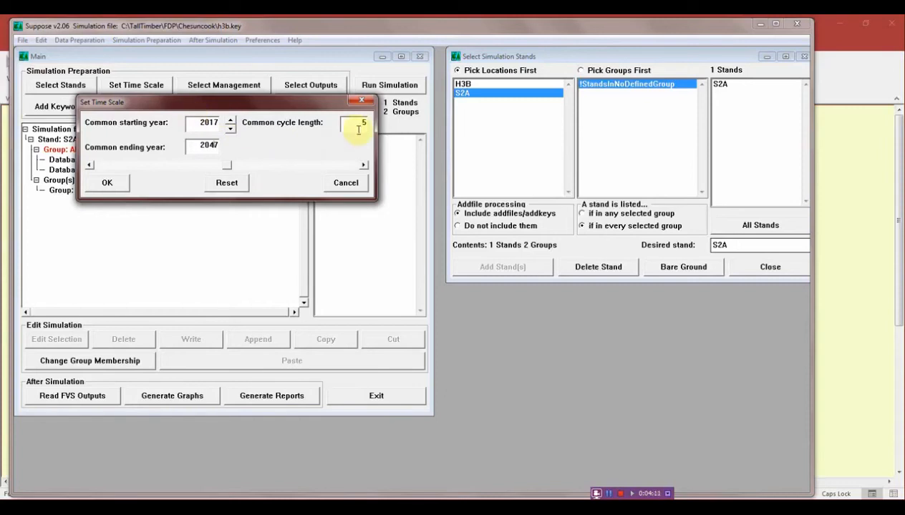
left_click(114, 184)
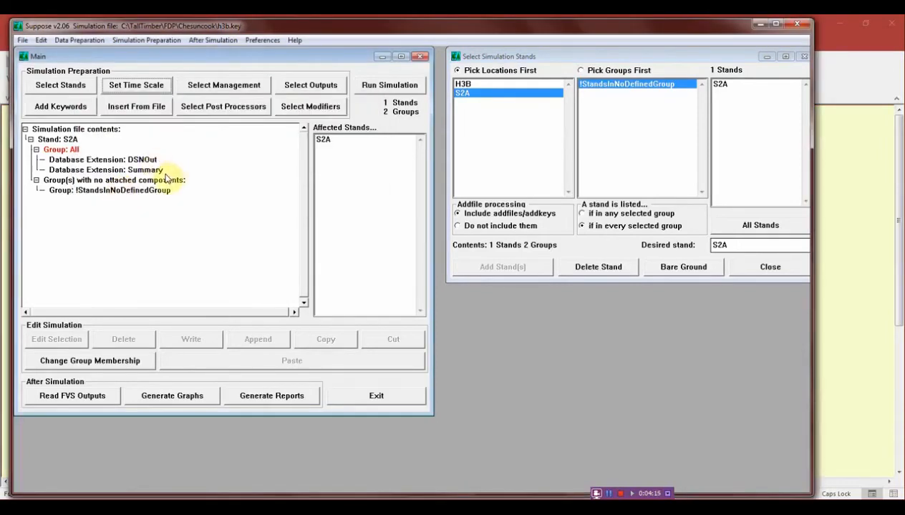
Step: Save the changed simulation under the new name s2a in the Chesuncook folder and run it
left_click(384, 84)
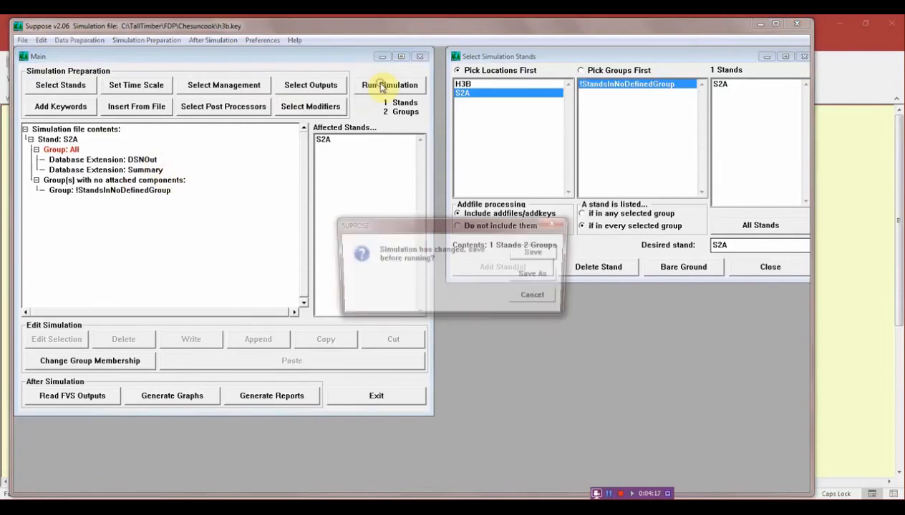
left_click_drag(436, 234, 359, 189)
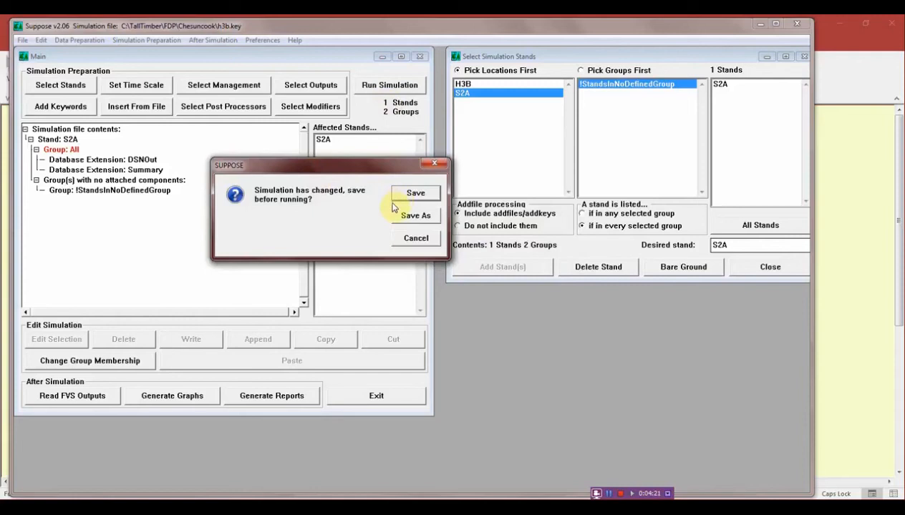
left_click(414, 216)
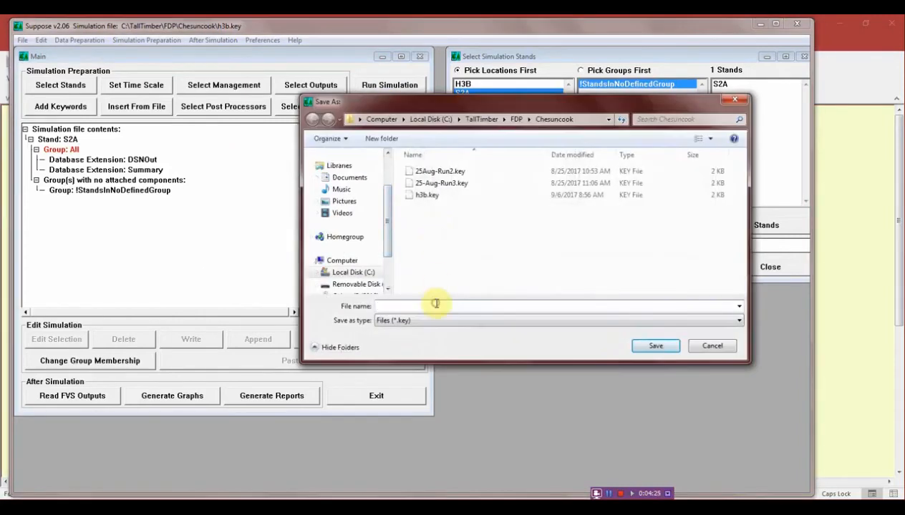
type("s2a")
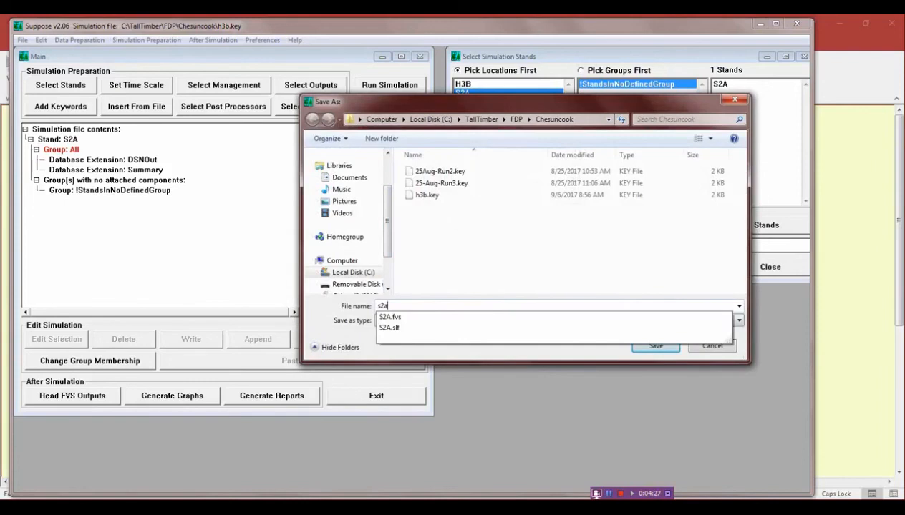
key("Return")
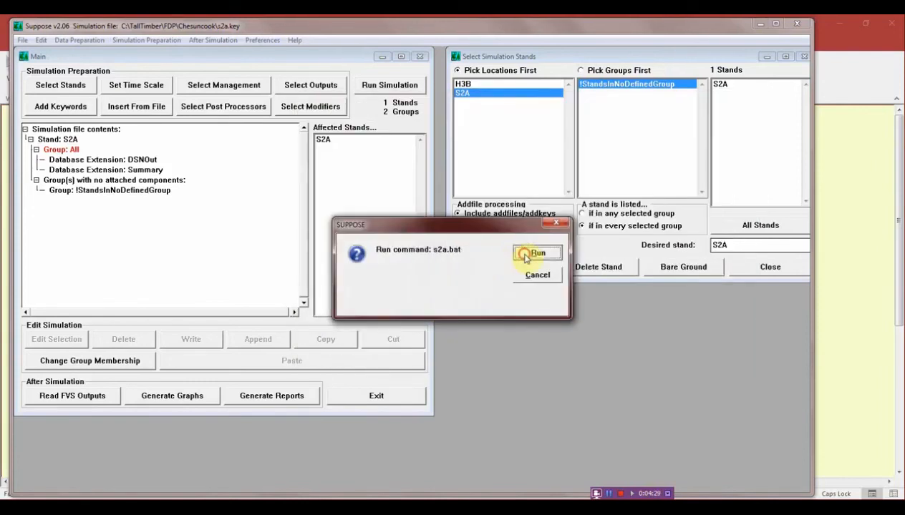
left_click(536, 253)
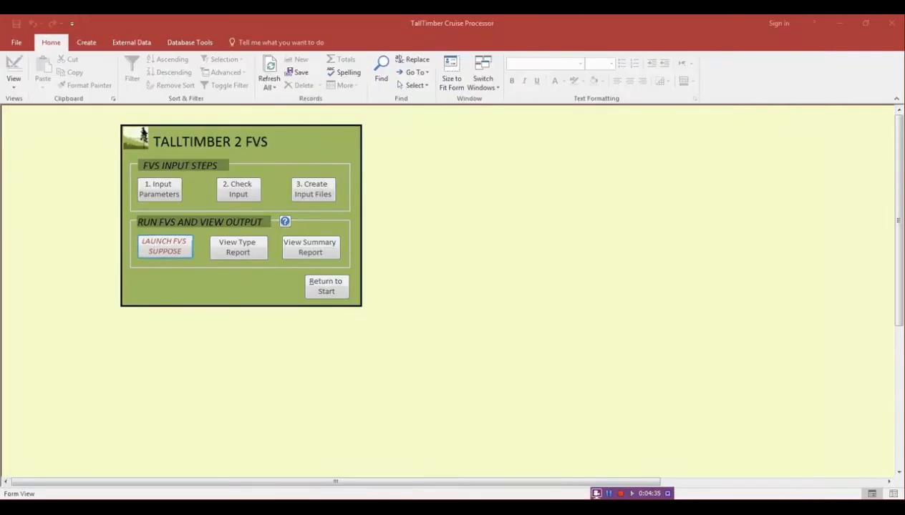
Step: In TallTimber Cruise Processor, view the type report enlarged, examine the growth estimates for stands h3b and s2a, and close the preview
left_click(241, 250)
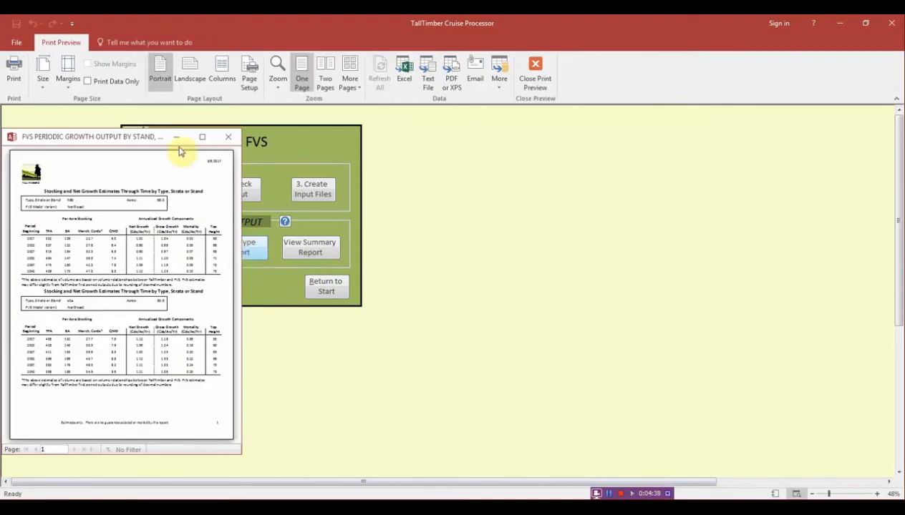
left_click(202, 137)
left_click(426, 236)
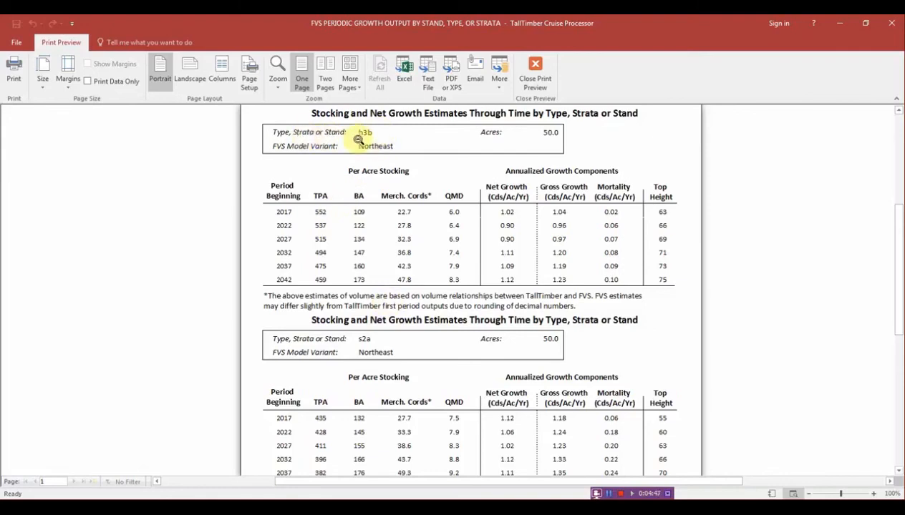
scroll(397, 307, "down", 2)
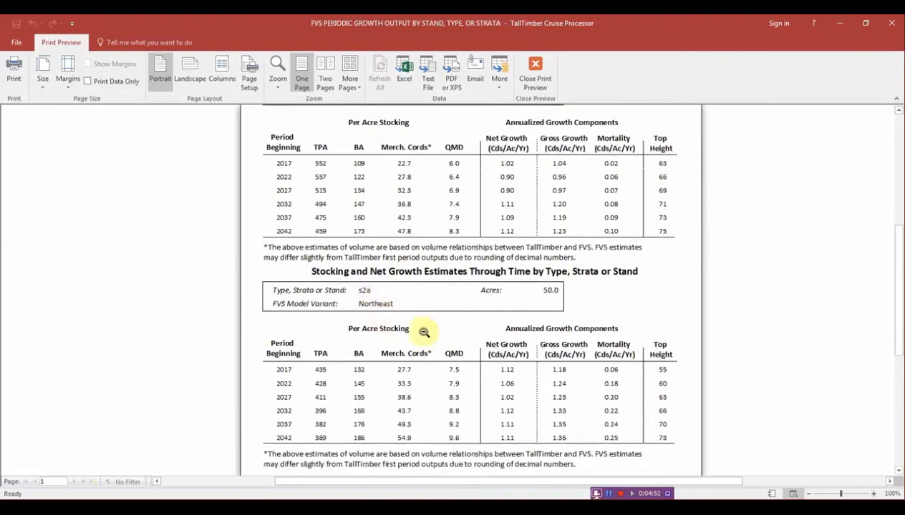
scroll(451, 315, "down", 2)
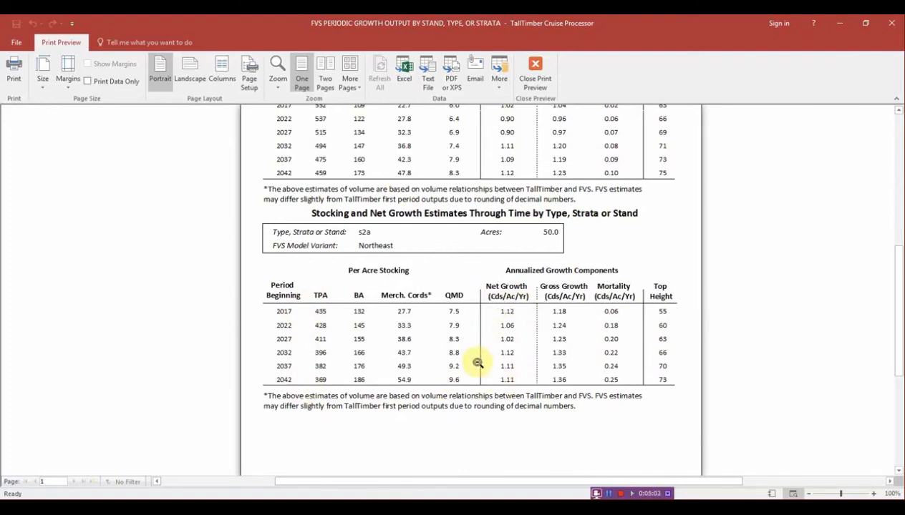
scroll(469, 366, "up", 3)
left_click(537, 79)
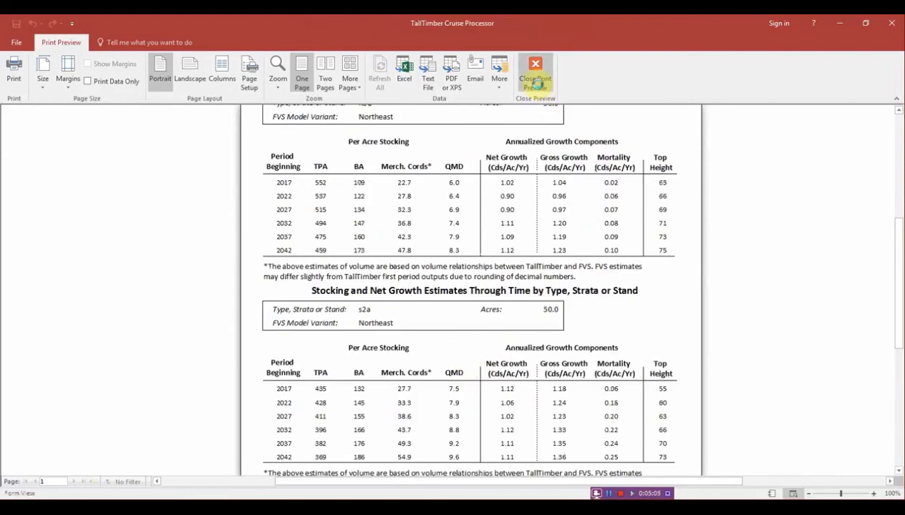
Step: View the summary report enlarged and examine the stocking and net growth estimates for the grown stands combined
left_click(311, 247)
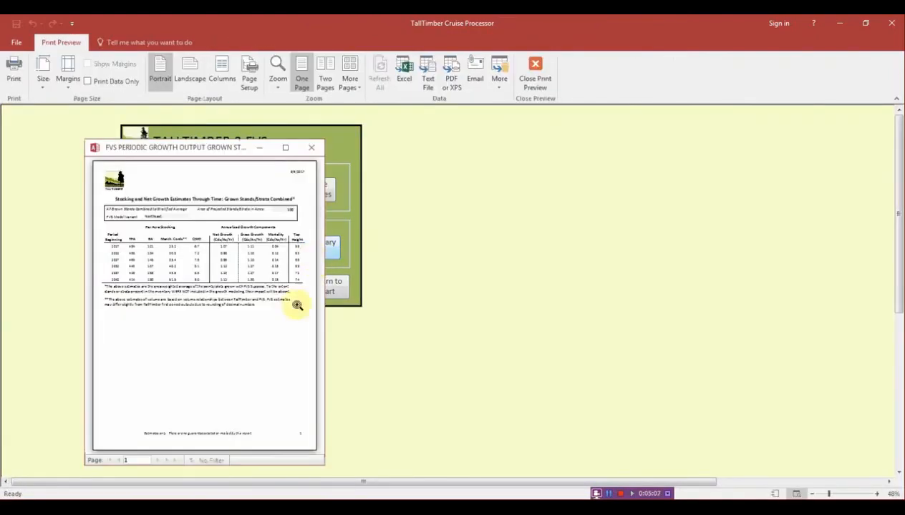
left_click(286, 147)
left_click(476, 244)
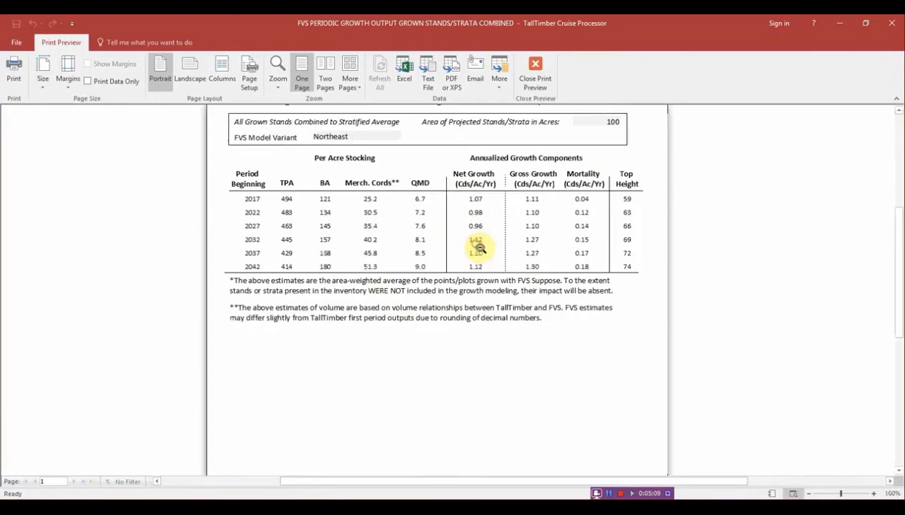
left_click(550, 234)
left_click(438, 335)
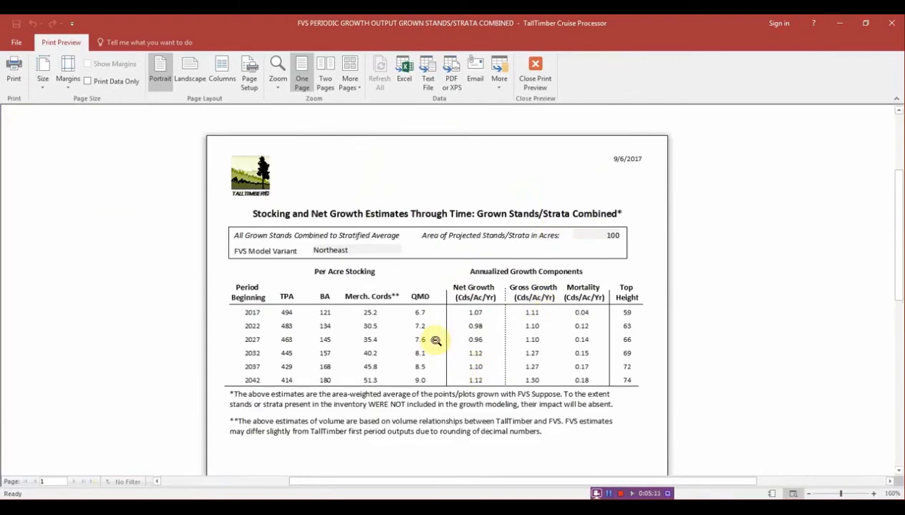